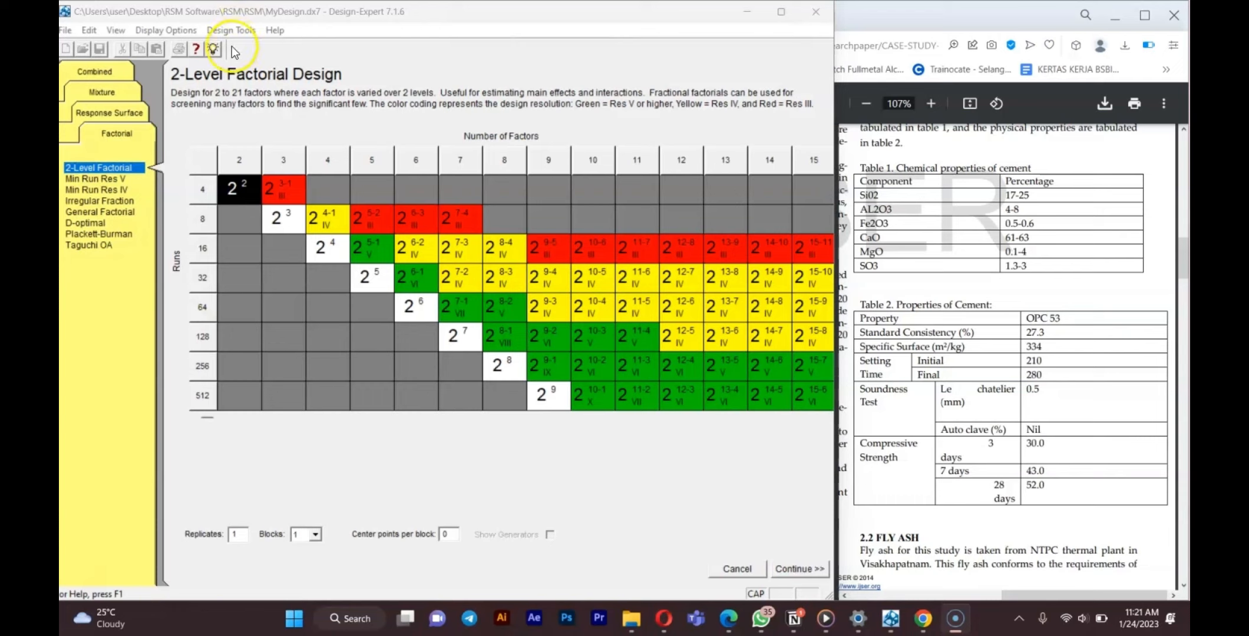
{"action": "left_click", "coordinate": [361, 56]}
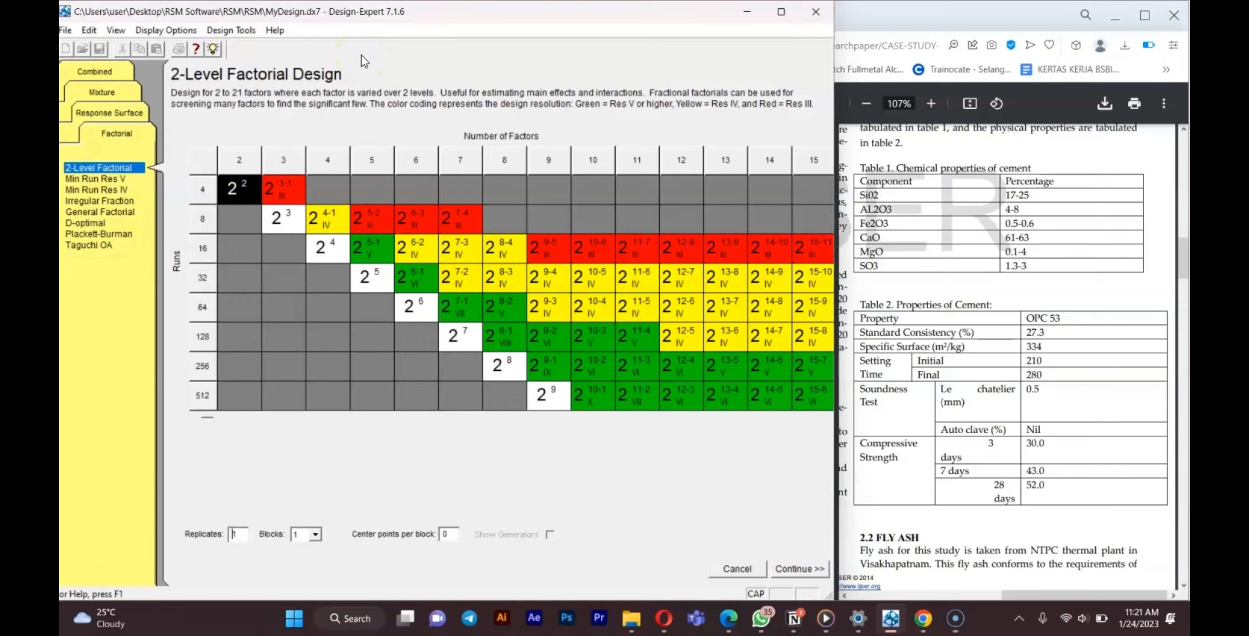
{"action": "left_click", "coordinate": [402, 160]}
{"action": "left_click", "coordinate": [65, 30]}
{"action": "left_click", "coordinate": [363, 101]}
Choose a Box-Behnken response surface design and set the number of numeric factors to 6.
{"action": "left_click", "coordinate": [126, 114]}
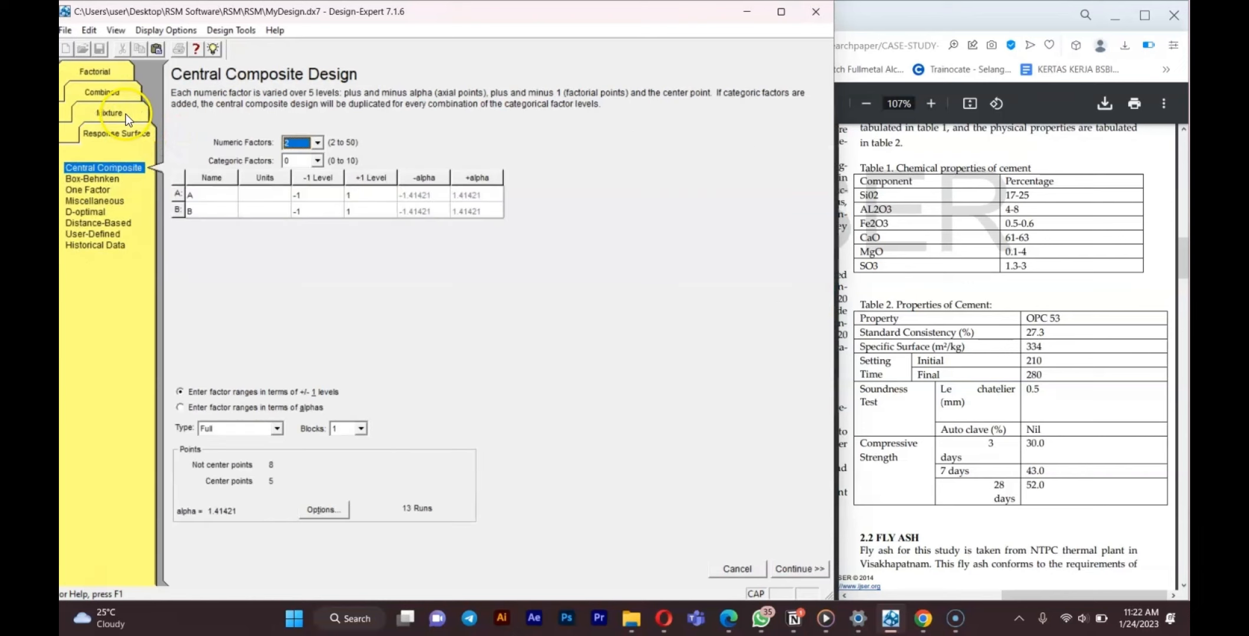
{"action": "left_click", "coordinate": [123, 179]}
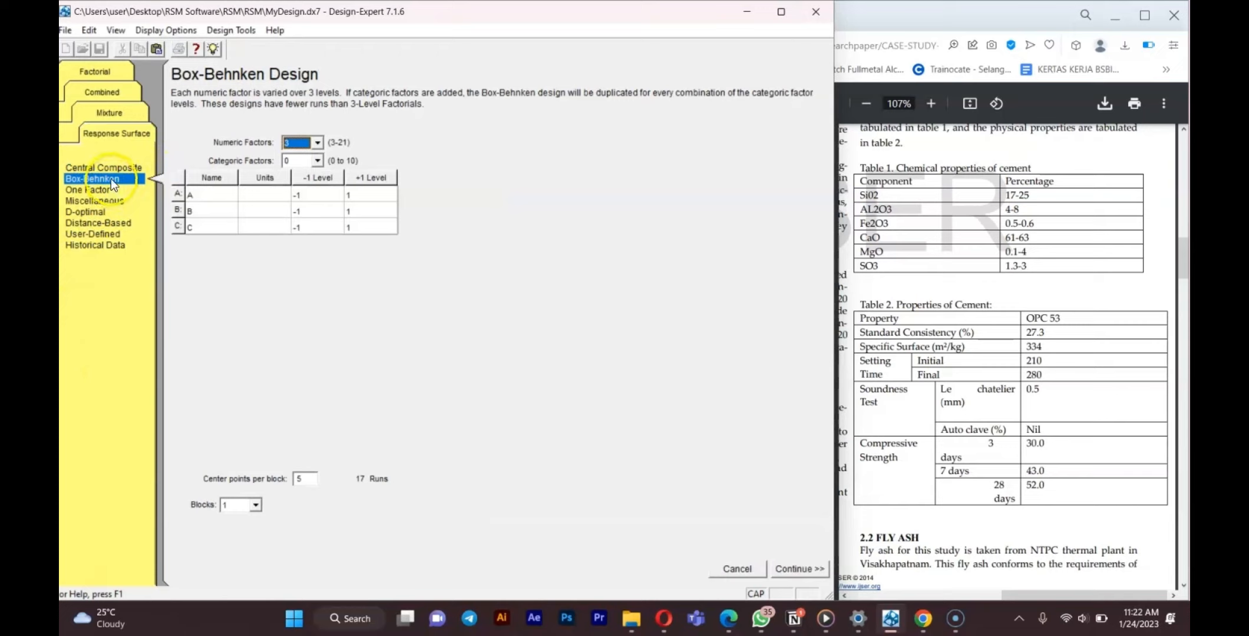
{"action": "left_click", "coordinate": [113, 175]}
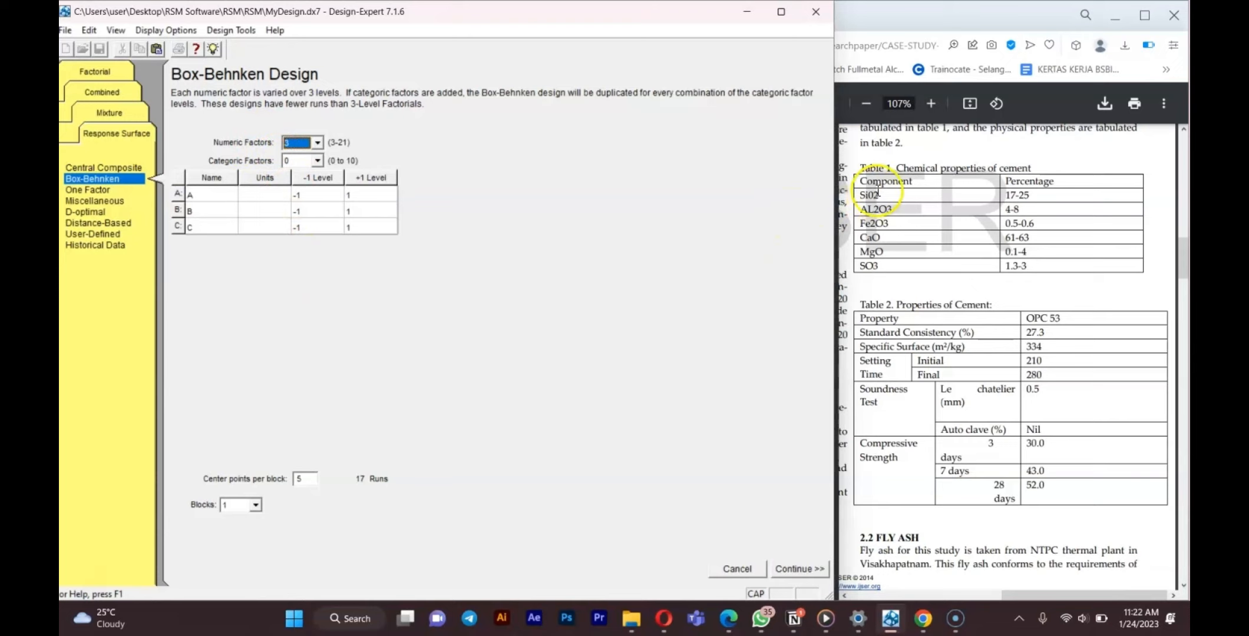
{"action": "left_click", "coordinate": [321, 143]}
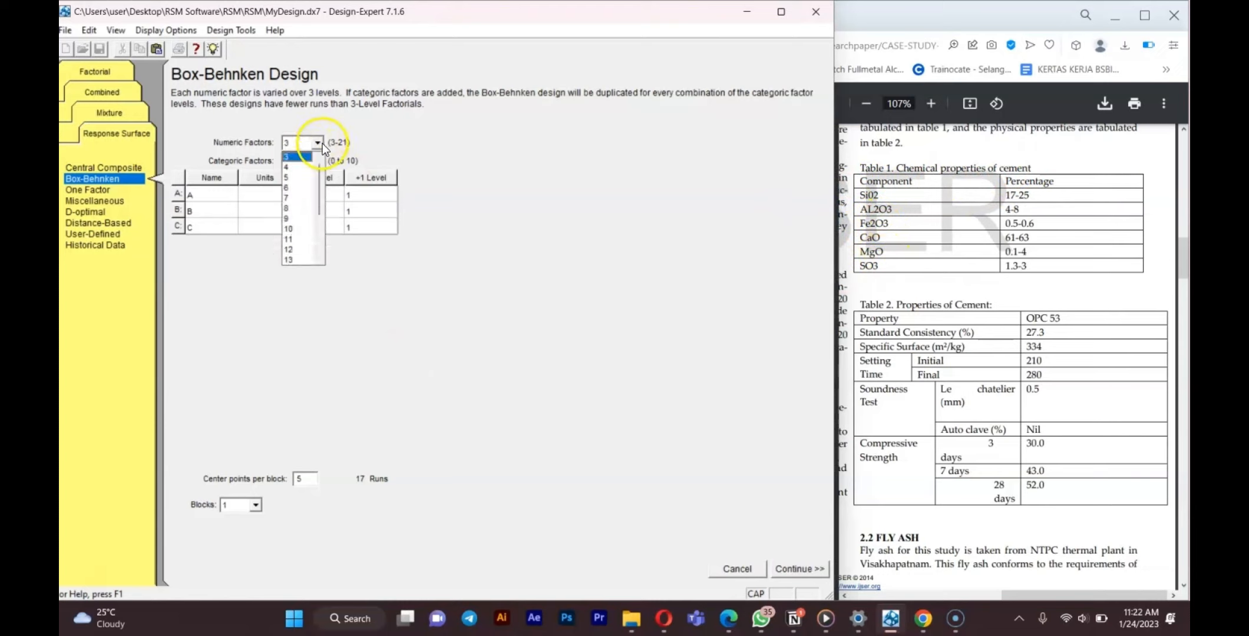
{"action": "left_click", "coordinate": [302, 189]}
Name the six factors SiO2, Al2O3, Fe2O3, CaO, MgO and SO3.
{"action": "left_click", "coordinate": [222, 194]}
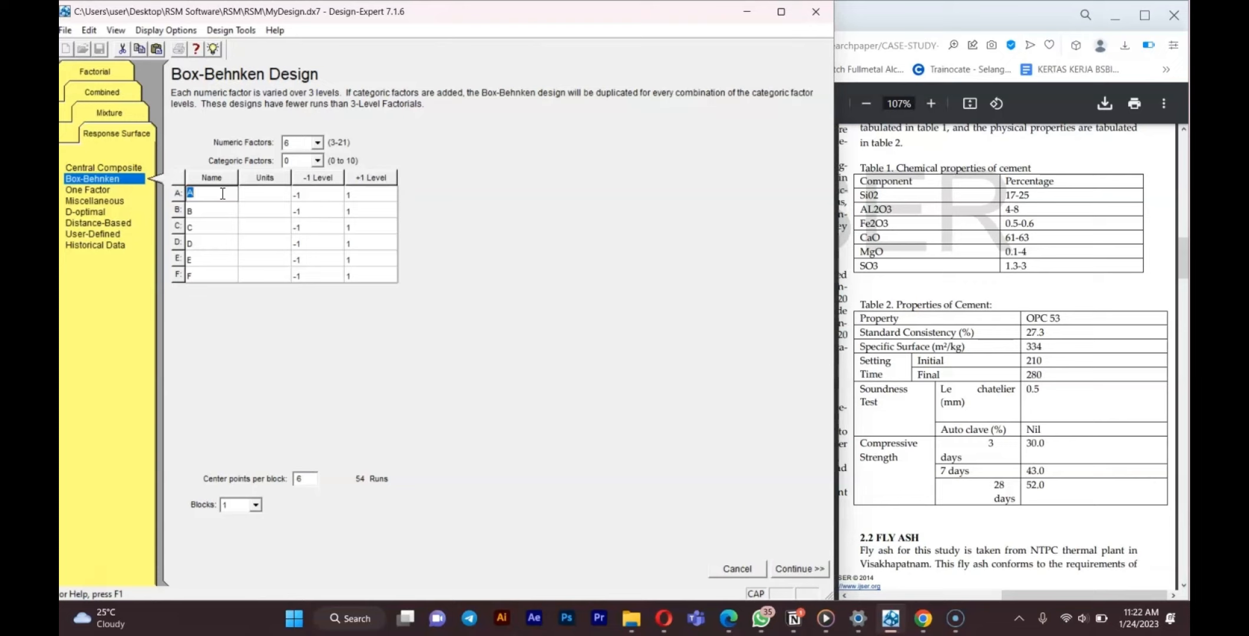
{"action": "type", "text": "s"}
{"action": "key", "text": "BackSpace"}
{"action": "type", "text": "Si"}
{"action": "key", "text": "Caps_Lock"}
{"action": "type", "text": "O2"}
{"action": "key", "text": "Down"}
{"action": "type", "text": "Al2O3"}
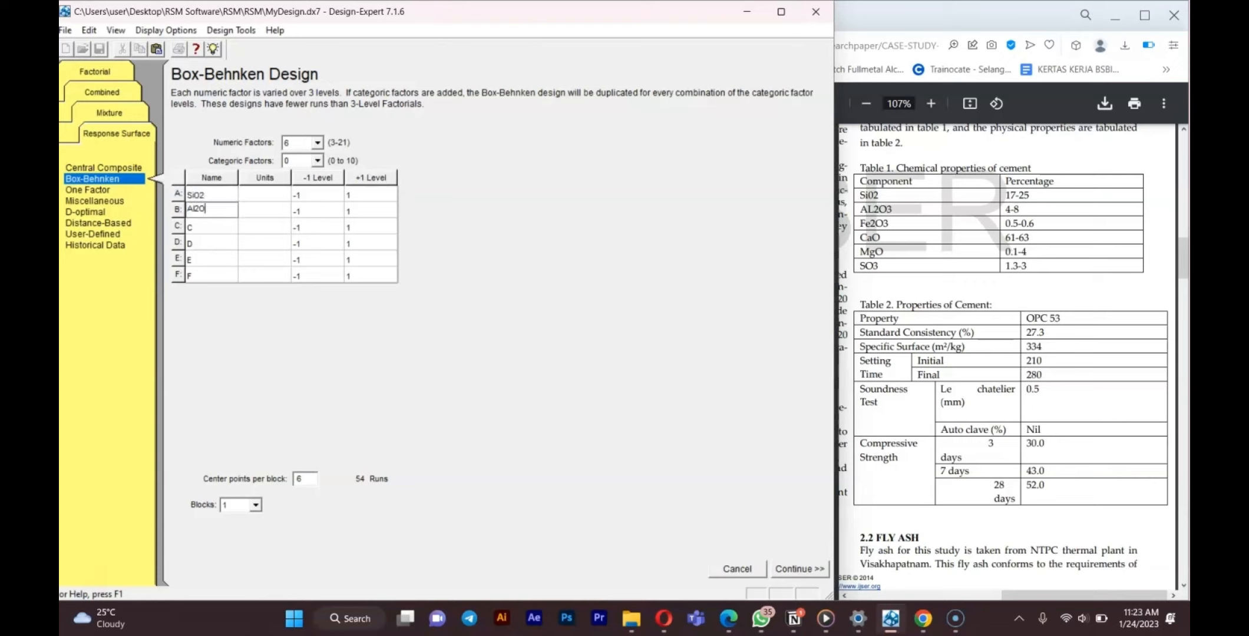
{"action": "key", "text": "Down"}
{"action": "type", "text": "Fe2O3"}
{"action": "key", "text": "Down"}
{"action": "type", "text": "CaO"}
{"action": "key", "text": "Down"}
{"action": "type", "text": "MgO"}
{"action": "key", "text": "Down"}
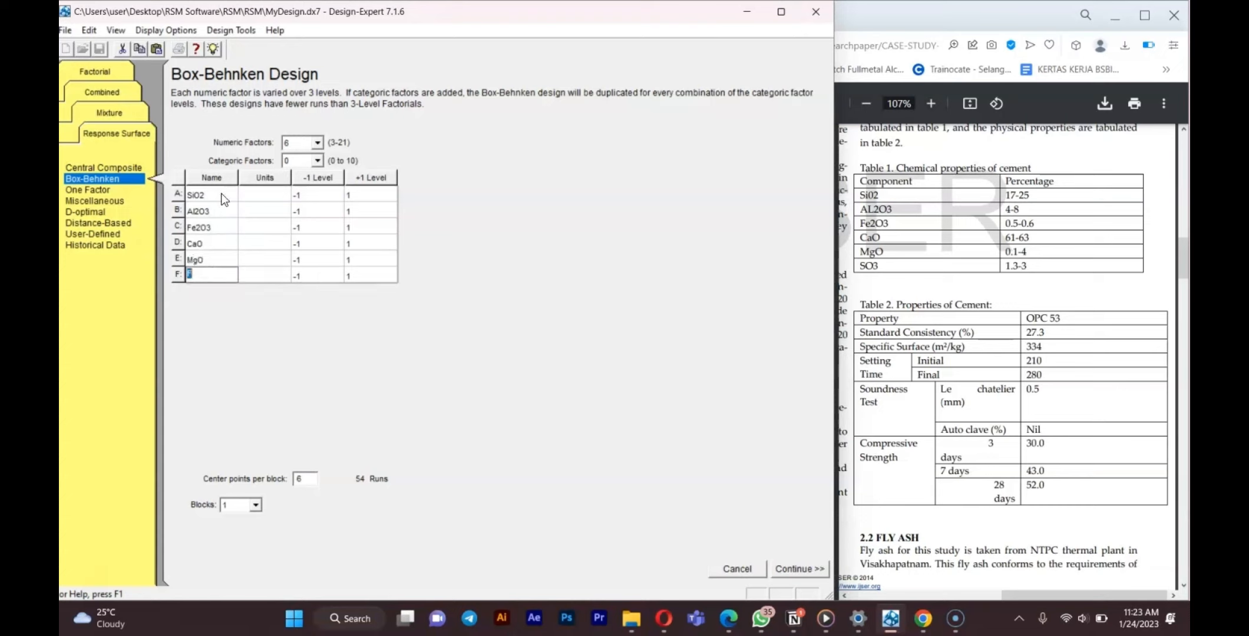
{"action": "type", "text": "SO3"}
Set the units of all six factors to %.
{"action": "left_click", "coordinate": [247, 197]}
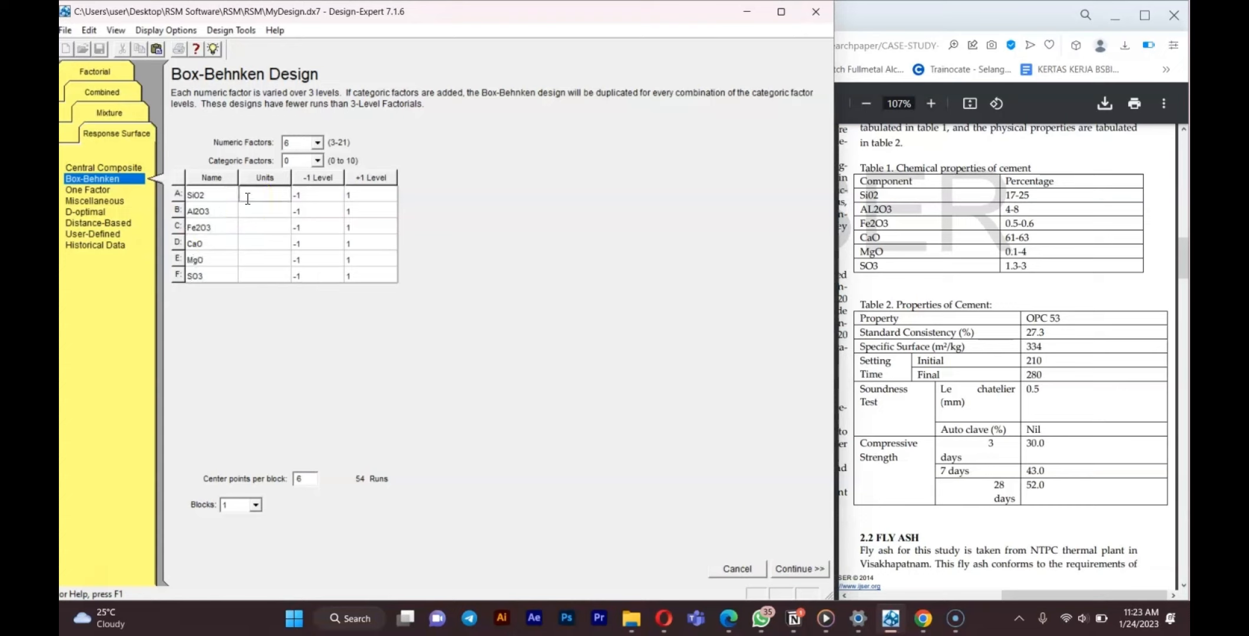
{"action": "type", "text": "%"}
{"action": "key", "text": "Down"}
{"action": "type", "text": "%"}
{"action": "key", "text": "Down"}
{"action": "type", "text": "%"}
{"action": "key", "text": "Down"}
{"action": "type", "text": "%"}
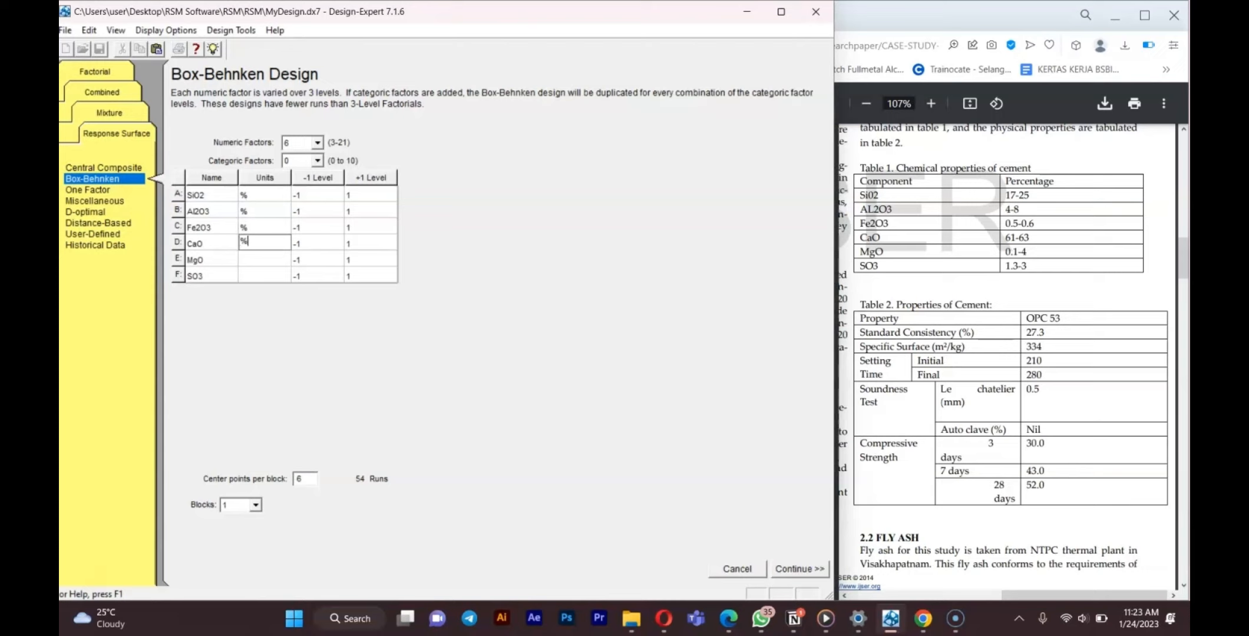
{"action": "key", "text": "Down"}
{"action": "type", "text": "%"}
{"action": "key", "text": "Down"}
{"action": "type", "text": "%"}
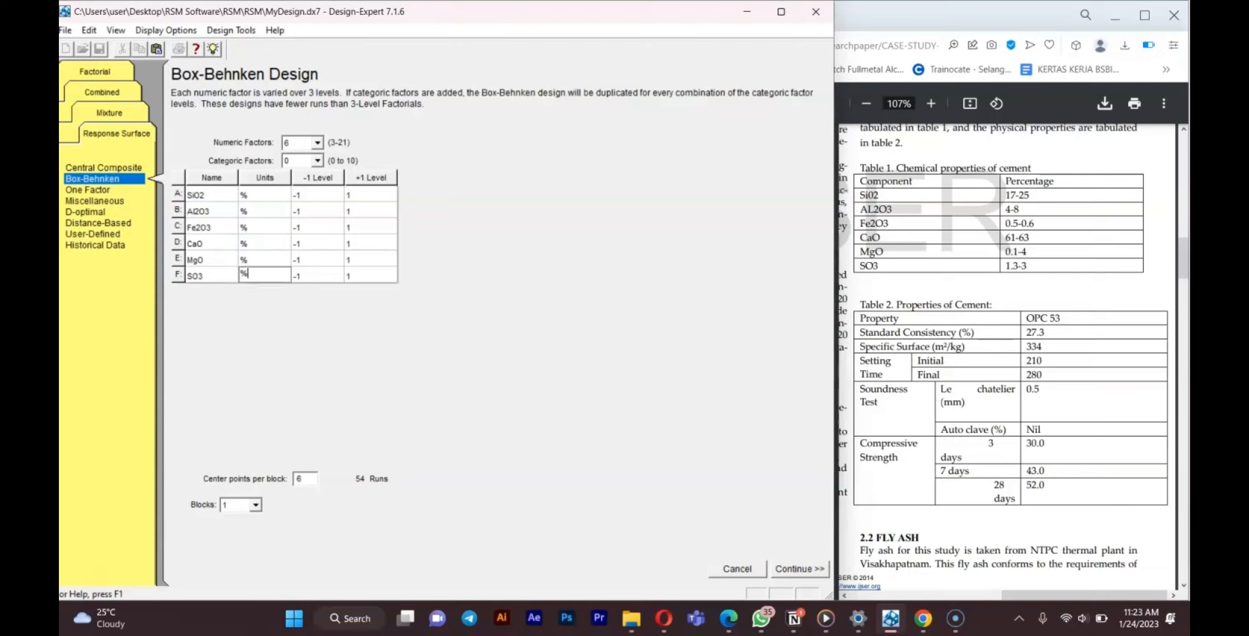
Enter the low levels 17, 4, 0.5, 61, 0.1 and 1.3 for the six factors.
{"action": "left_click", "coordinate": [305, 196]}
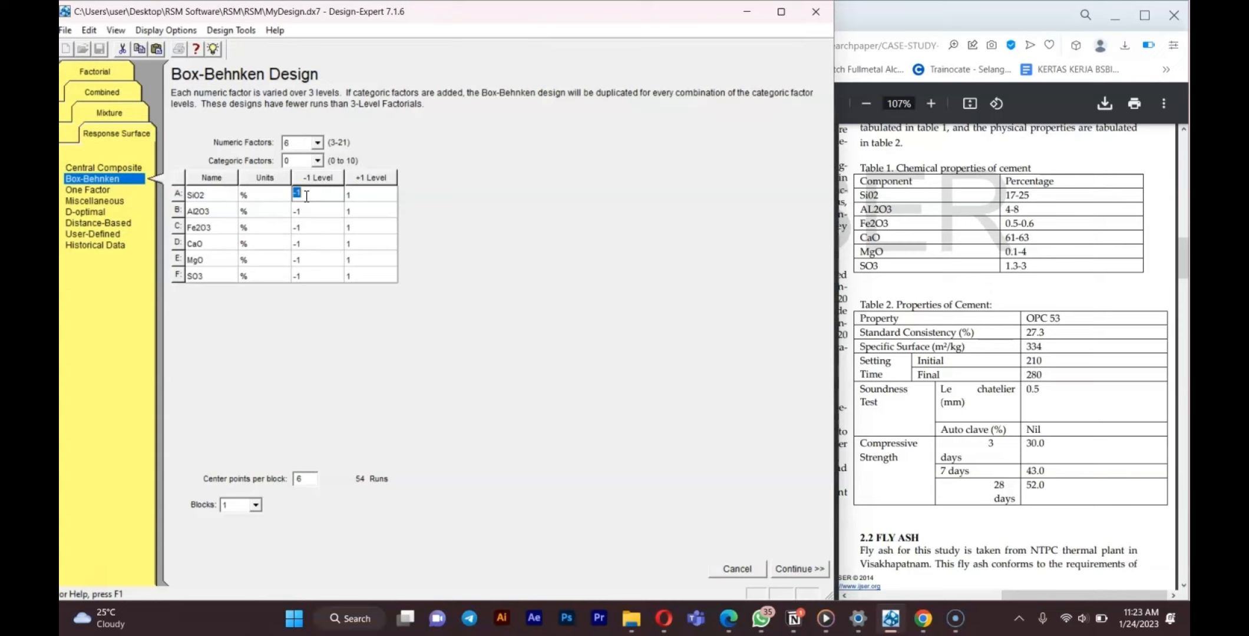
{"action": "type", "text": "17"}
{"action": "key", "text": "Down"}
{"action": "type", "text": "4"}
{"action": "key", "text": "Down"}
{"action": "type", "text": "0.5"}
{"action": "key", "text": "Down"}
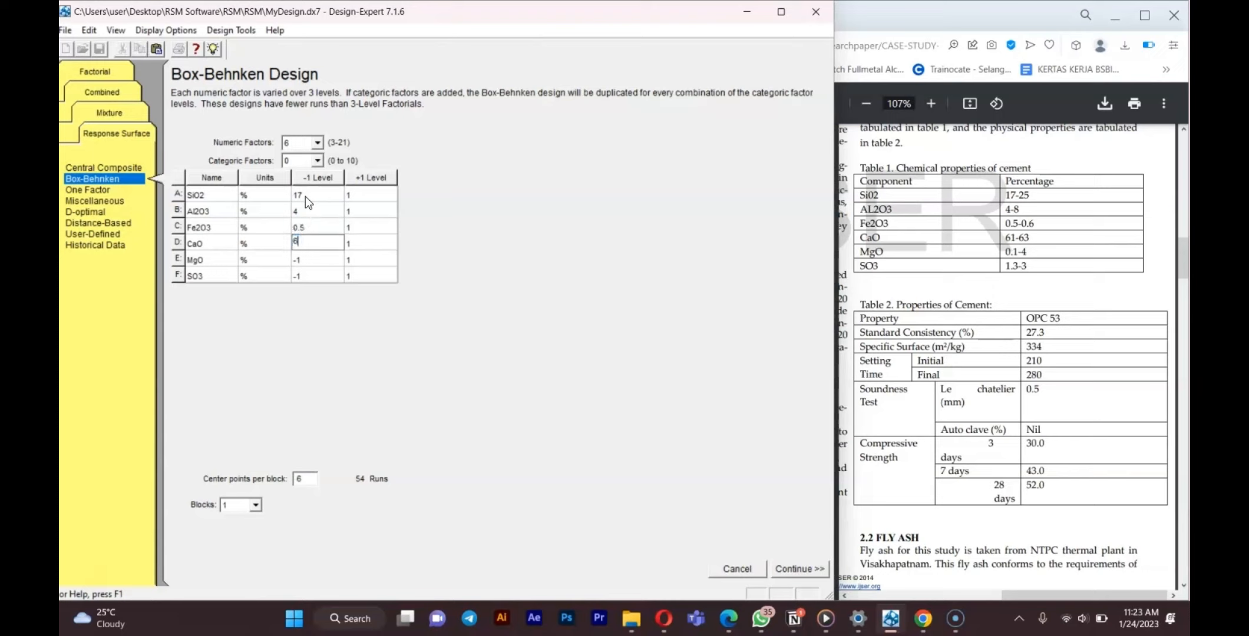
{"action": "type", "text": "61"}
{"action": "key", "text": "Down"}
{"action": "type", "text": "0.1"}
{"action": "key", "text": "Down"}
{"action": "type", "text": "1.3"}
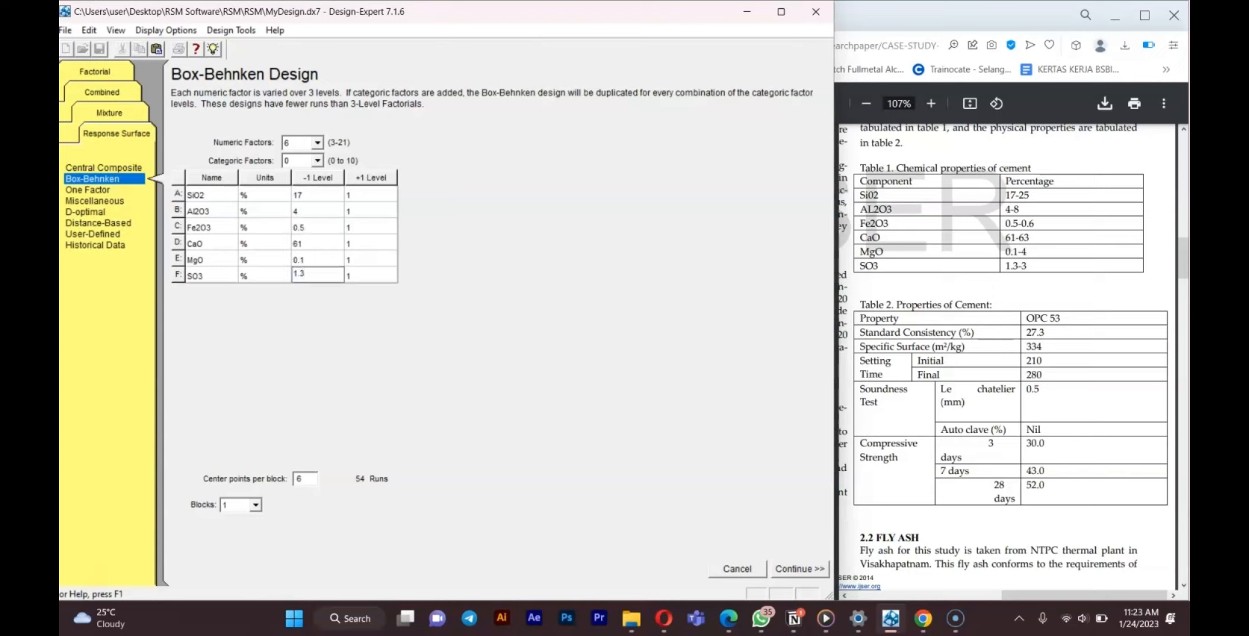
Enter the high levels 25, 8, 0.6, 63, 0.4 and 3 for the six factors and continue to responses.
{"action": "left_click", "coordinate": [352, 196]}
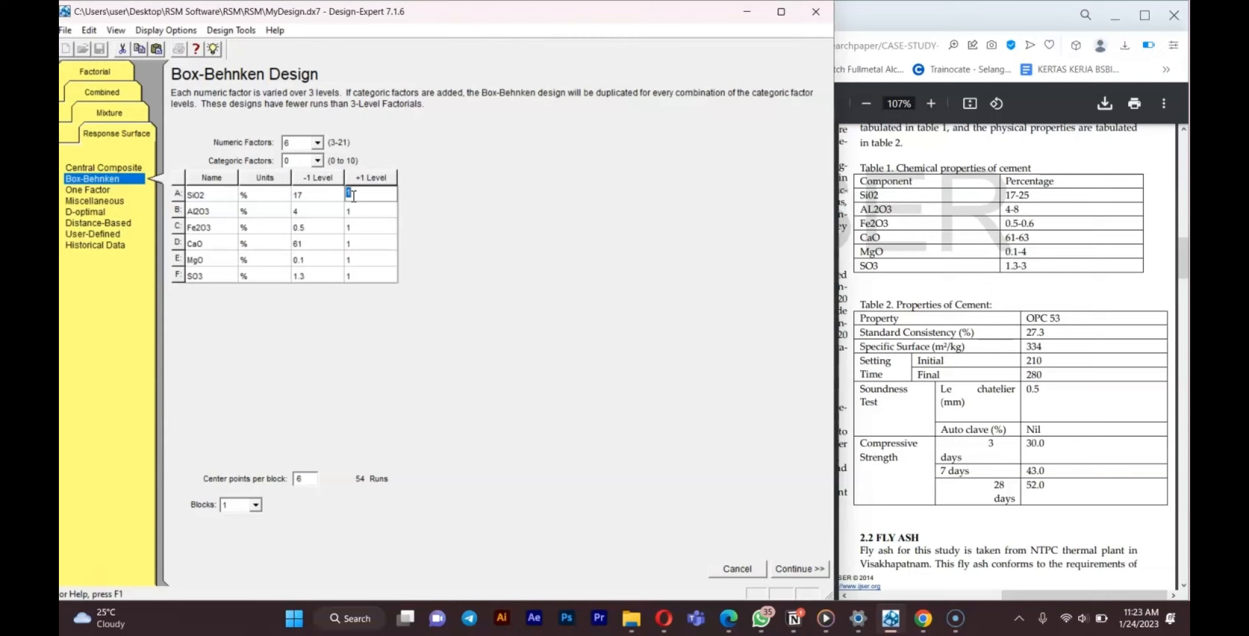
{"action": "type", "text": "25"}
{"action": "key", "text": "Down"}
{"action": "type", "text": "8"}
{"action": "key", "text": "Down"}
{"action": "type", "text": "0.6"}
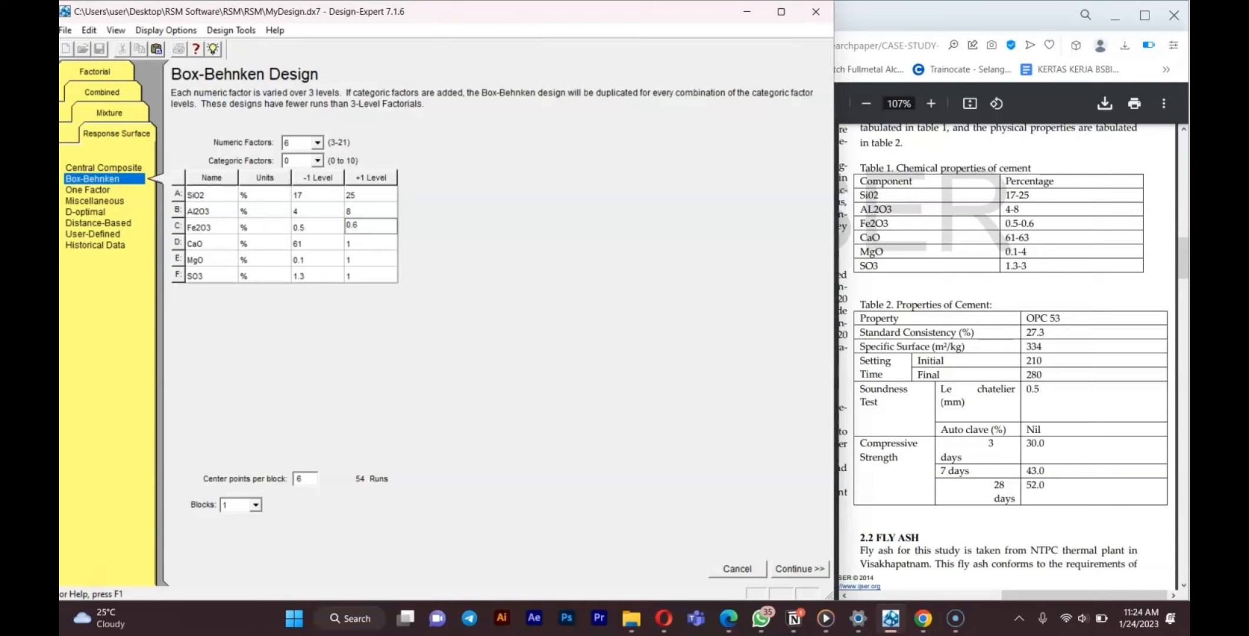
{"action": "key", "text": "Down"}
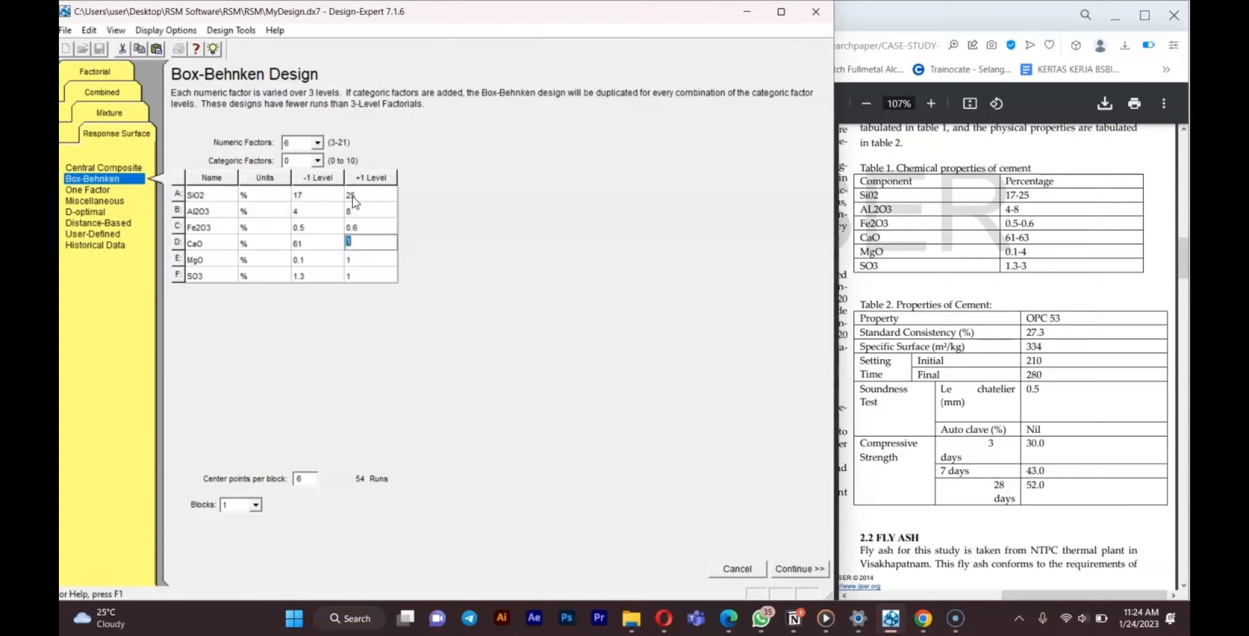
{"action": "type", "text": "63"}
{"action": "key", "text": "Down"}
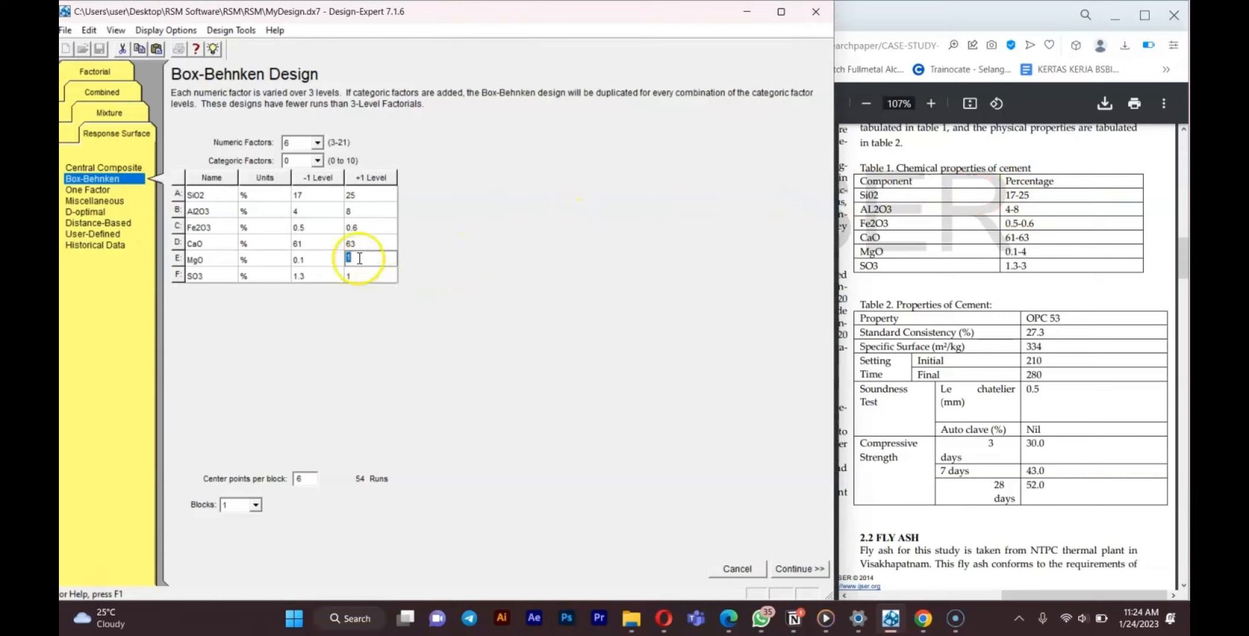
{"action": "type", "text": "0.4"}
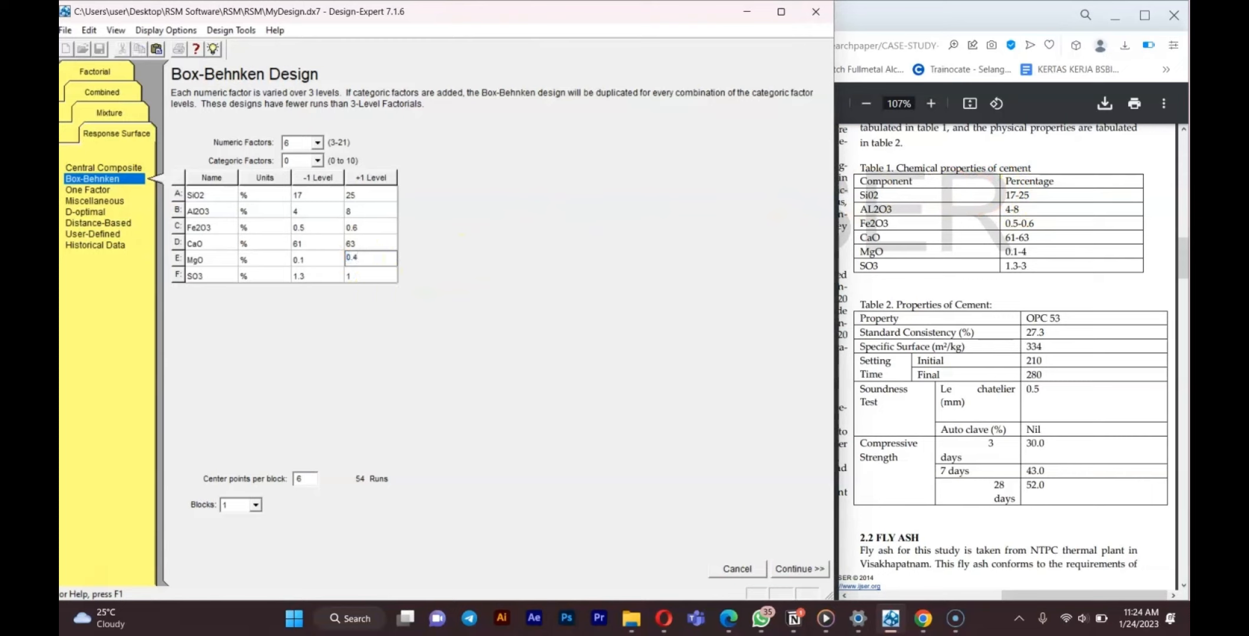
{"action": "key", "text": "Down"}
{"action": "type", "text": "3"}
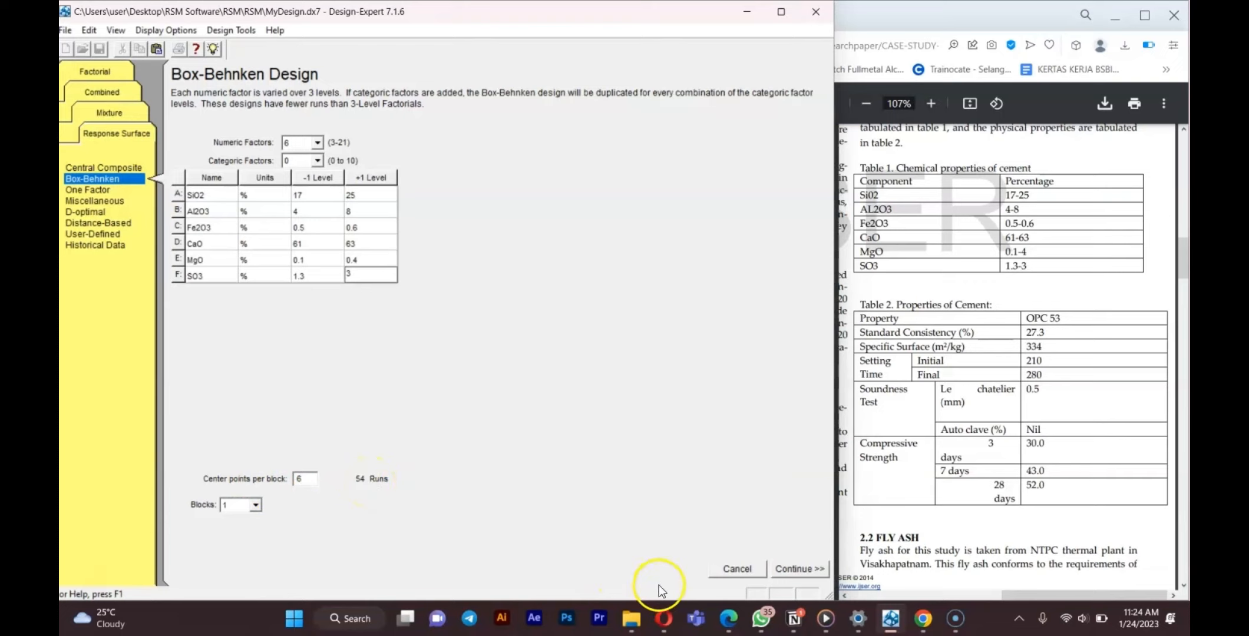
{"action": "left_click", "coordinate": [799, 569]}
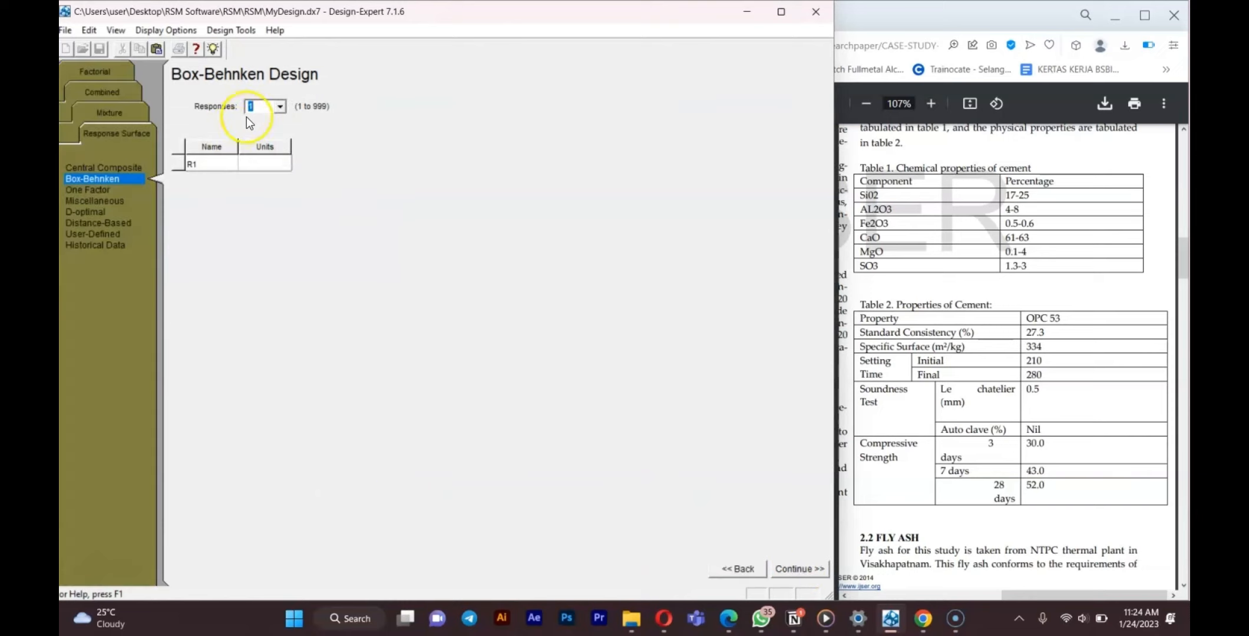
Set the number of responses to 2 and name the first response Soundness Test.
{"action": "left_click", "coordinate": [280, 110]}
{"action": "left_click", "coordinate": [278, 112]}
{"action": "left_click", "coordinate": [280, 107]}
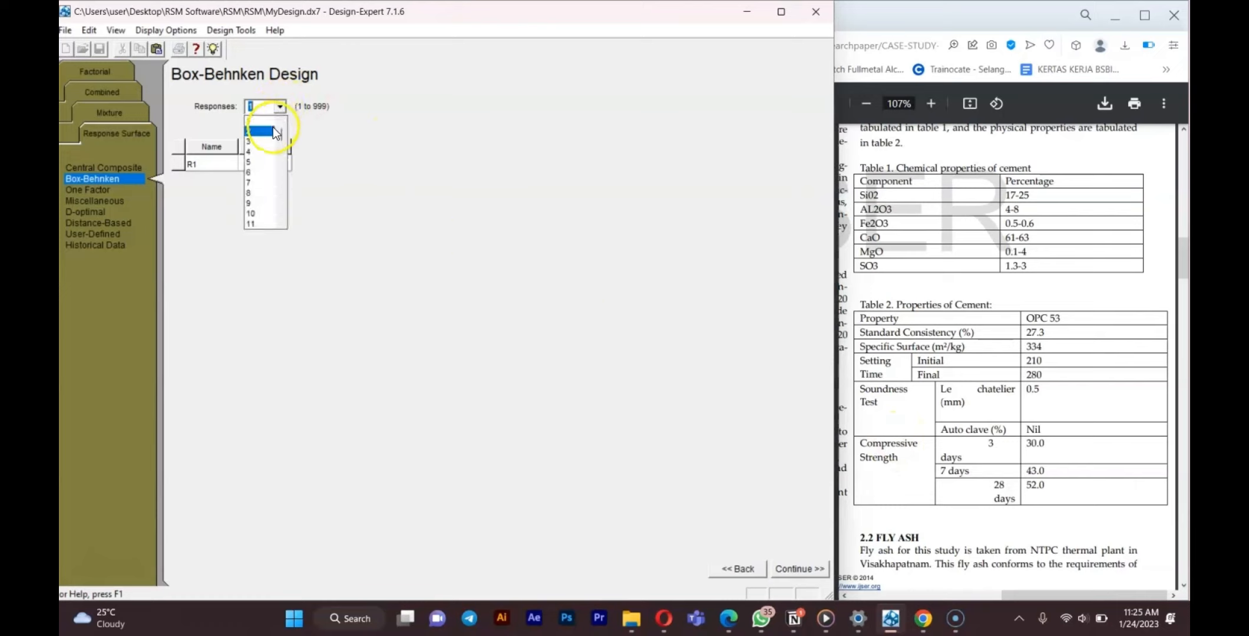
{"action": "left_click", "coordinate": [259, 128]}
{"action": "left_click", "coordinate": [231, 161]}
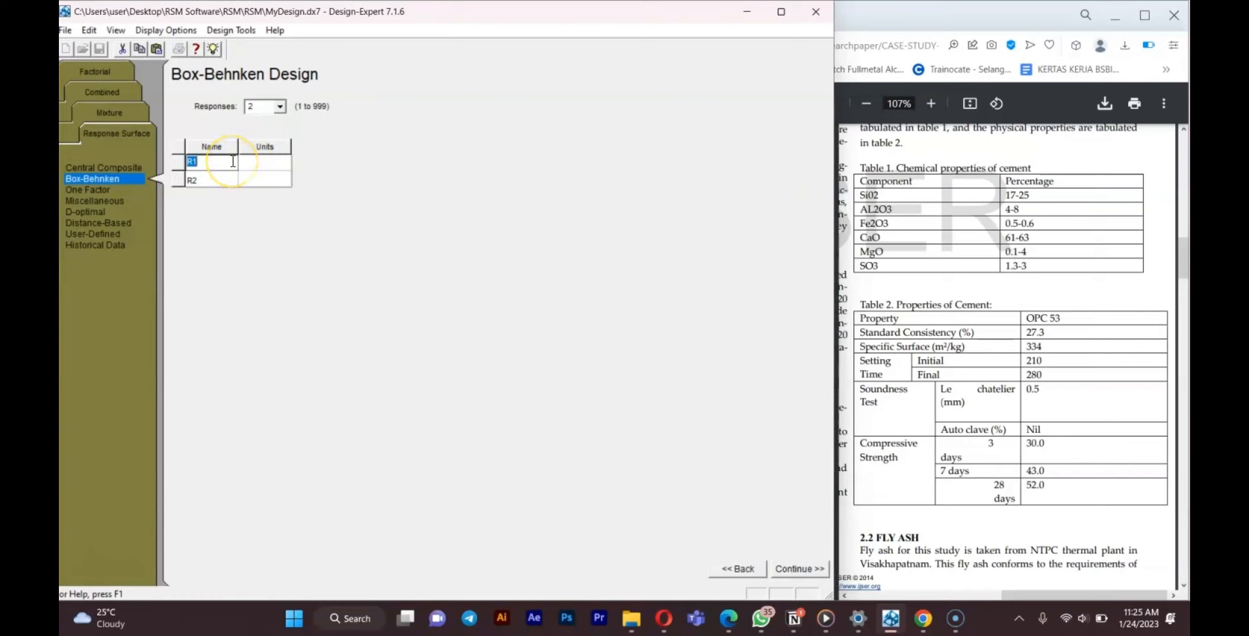
{"action": "key", "text": "BackSpace"}
{"action": "type", "text": "Siu"}
{"action": "key", "text": "BackSpace"}
{"action": "key", "text": "BackSpace"}
{"action": "type", "text": "oundness Tes"}
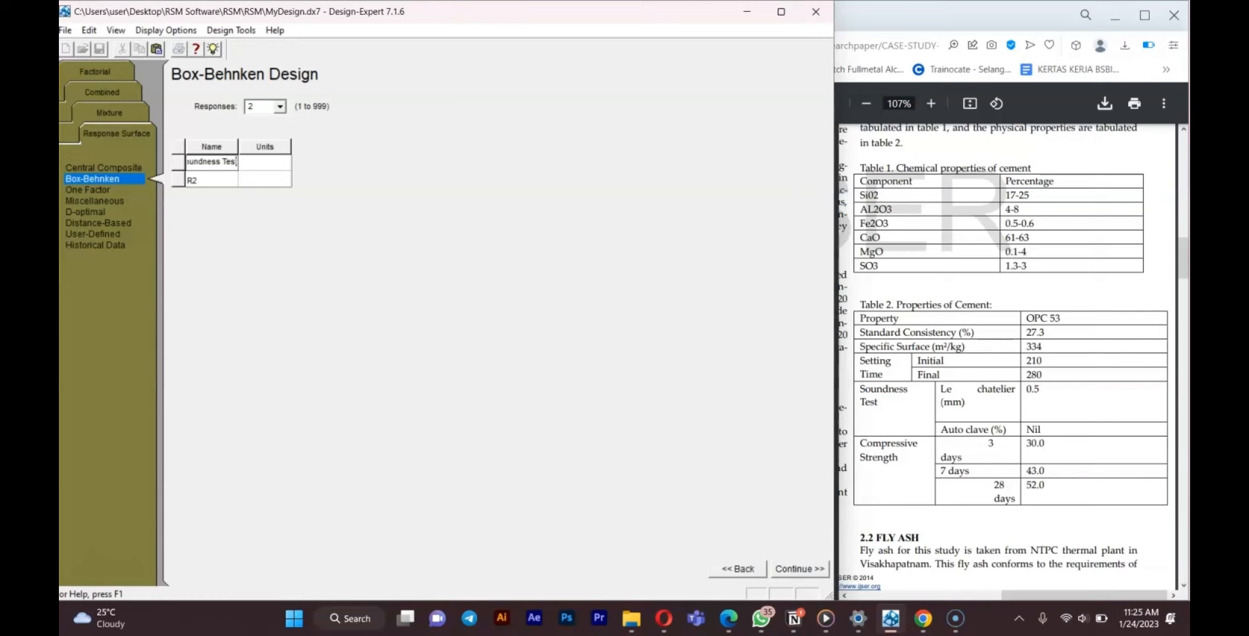
{"action": "key", "text": "Return"}
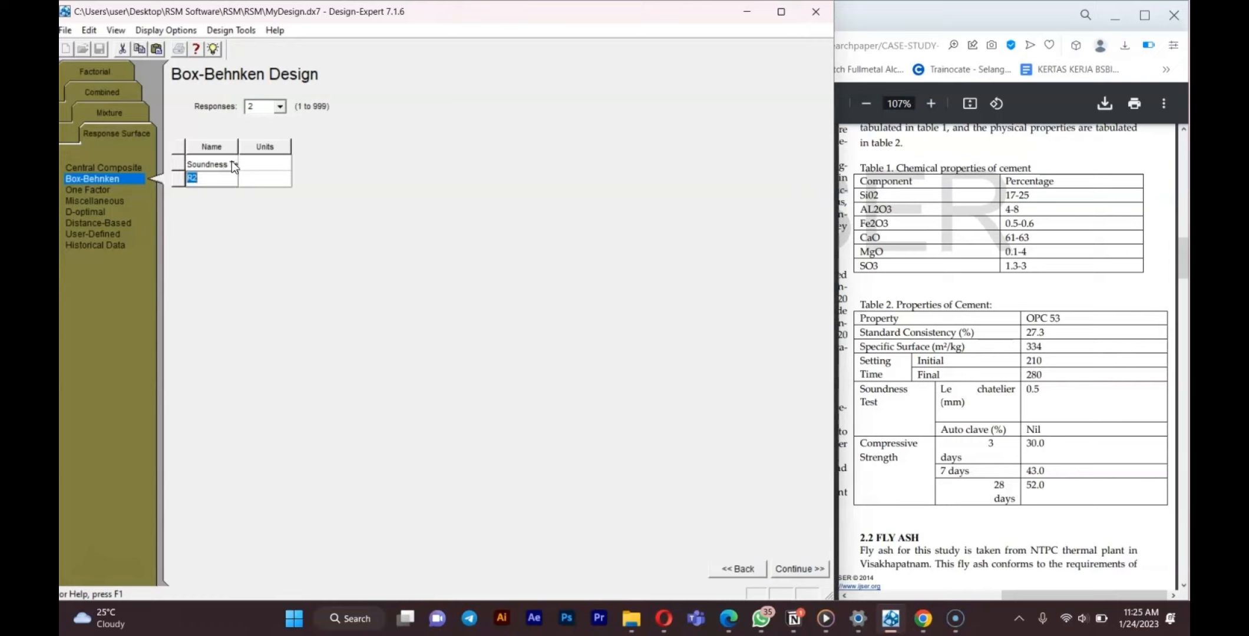
Name the second response Compressive Strength.
{"action": "type", "text": "Compre"}
{"action": "key", "text": "BackSpace"}
{"action": "key", "text": "BackSpace"}
{"action": "key", "text": "BackSpace"}
{"action": "key", "text": "BackSpace"}
{"action": "key", "text": "BackSpace"}
{"action": "type", "text": "ompressive Strength"}
Set the response units to Le chantelier (mm) and Days, then generate the design.
{"action": "left_click", "coordinate": [261, 161]}
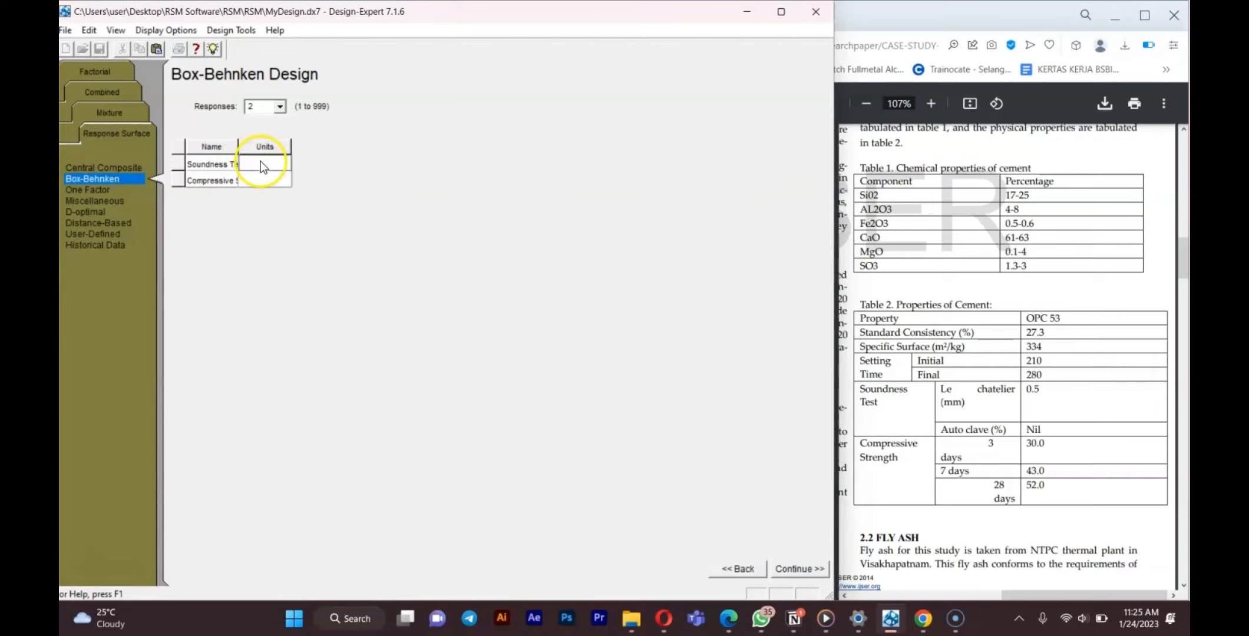
{"action": "type", "text": "Le chante"}
{"action": "type", "text": "lier"}
{"action": "type", "text": " (mm)"}
{"action": "left_click", "coordinate": [255, 161]}
{"action": "left_click", "coordinate": [267, 178]}
{"action": "type", "text": "Days"}
{"action": "left_click", "coordinate": [803, 563]}
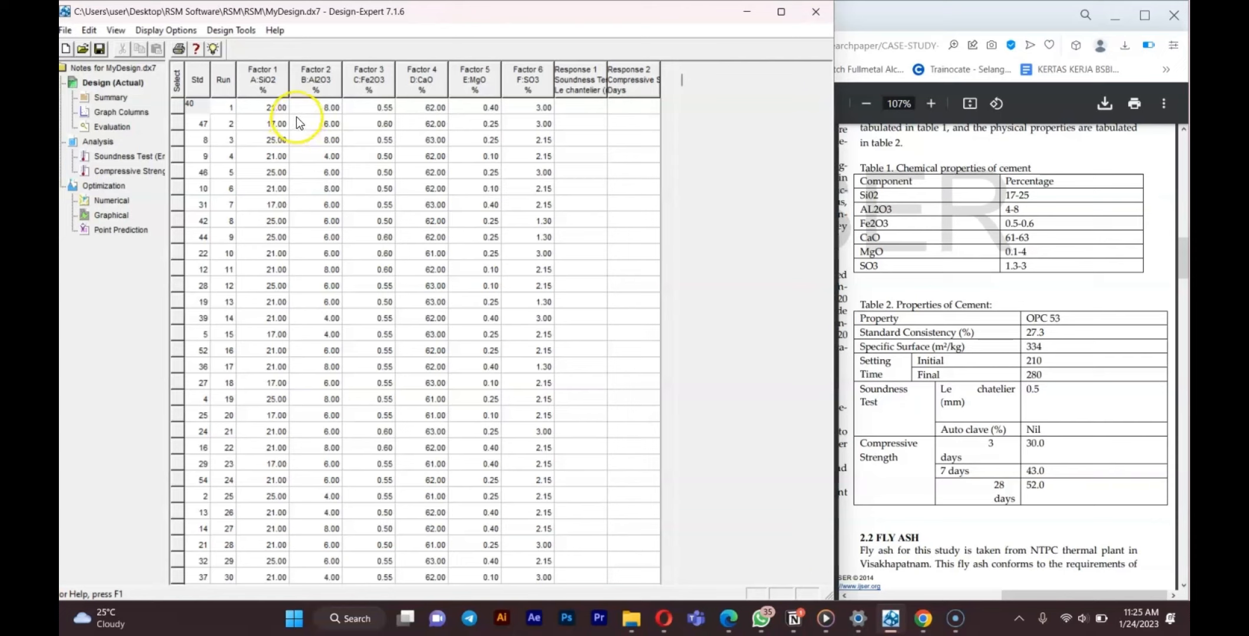
Scroll through the generated run table and select the two response columns.
{"action": "scroll", "coordinate": [297, 117], "scroll_direction": "down", "scroll_amount": 8}
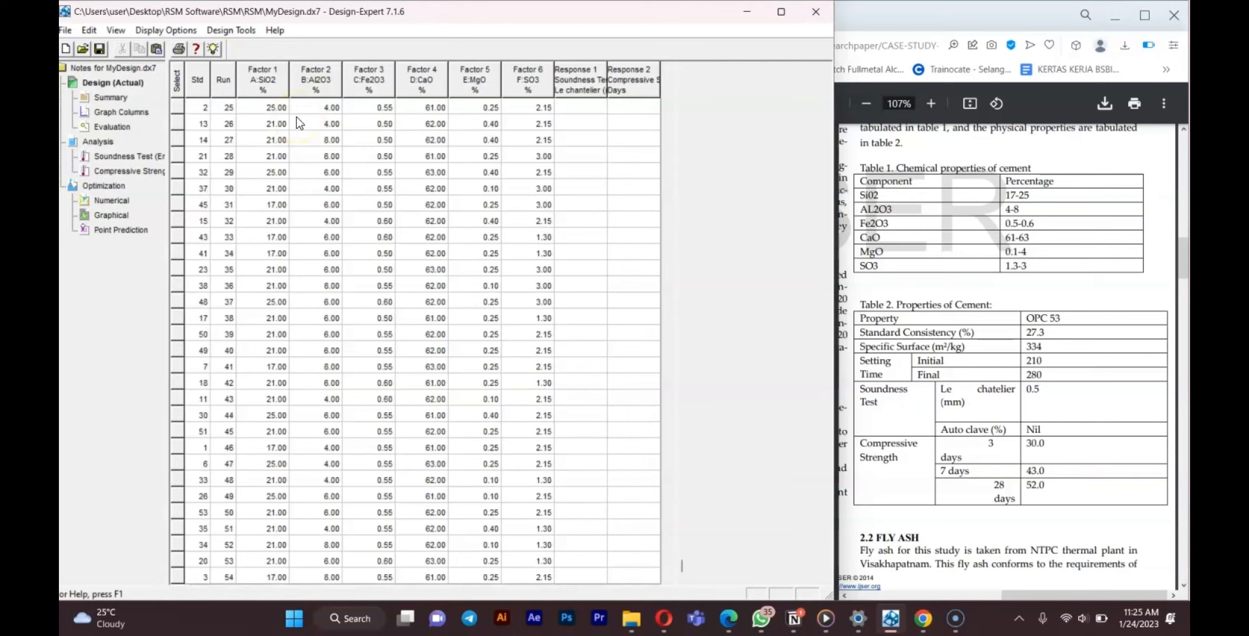
{"action": "scroll", "coordinate": [297, 118], "scroll_direction": "up", "scroll_amount": 8}
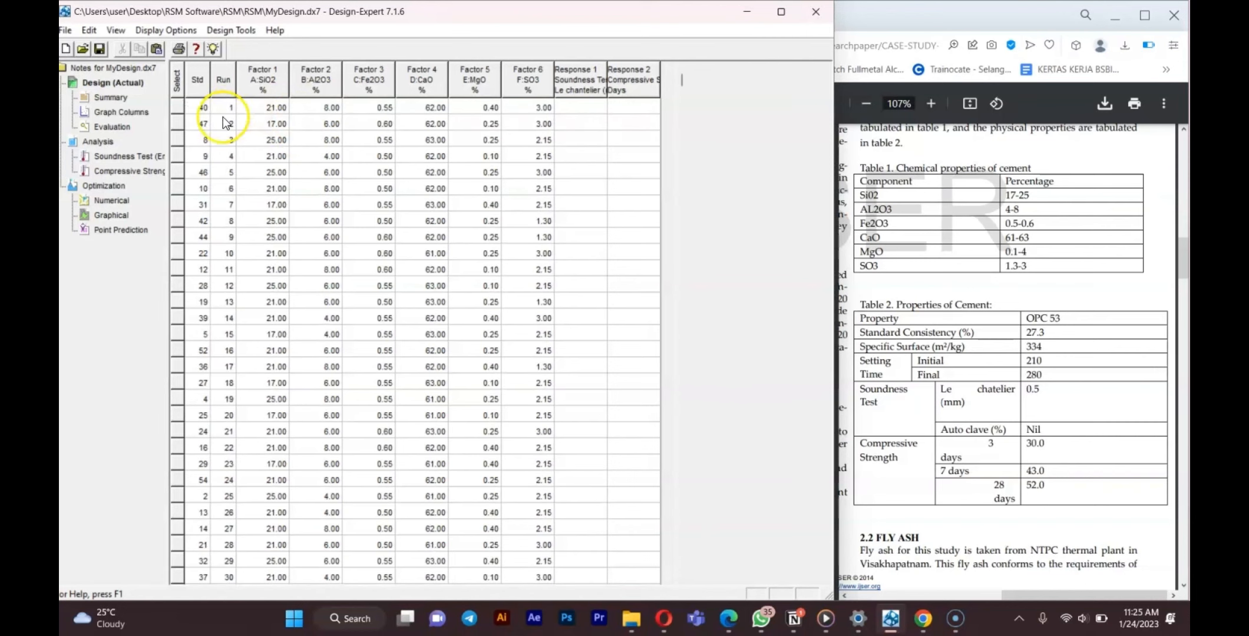
{"action": "scroll", "coordinate": [230, 106], "scroll_direction": "down", "scroll_amount": 8}
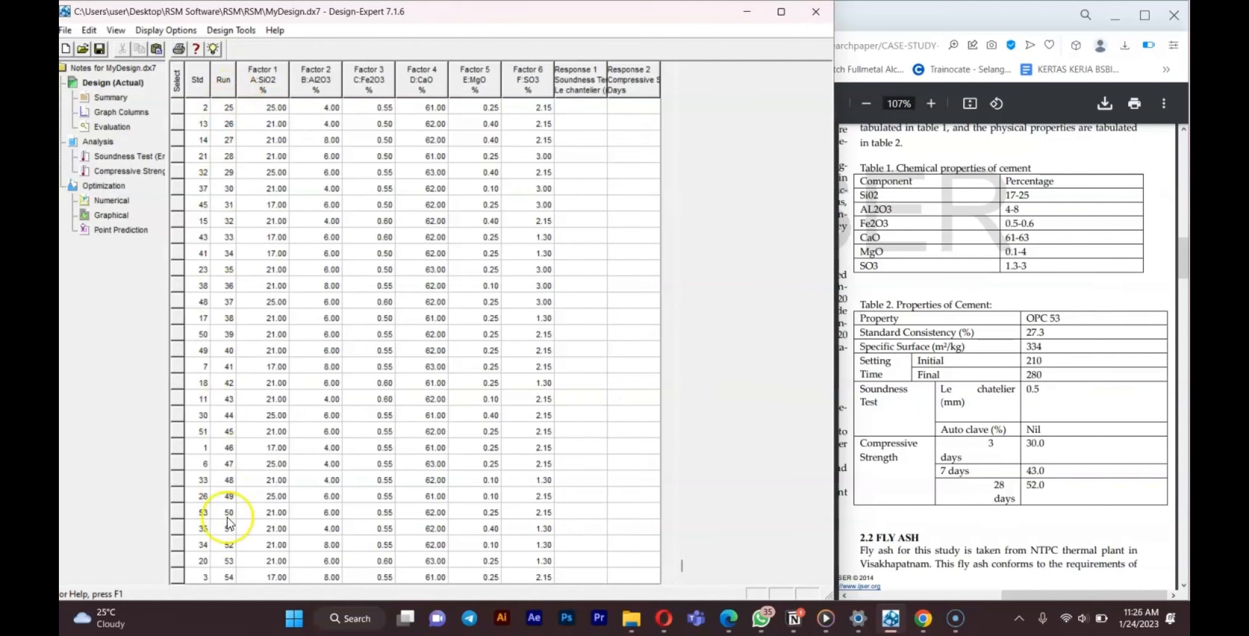
{"action": "scroll", "coordinate": [220, 280], "scroll_direction": "up", "scroll_amount": 8}
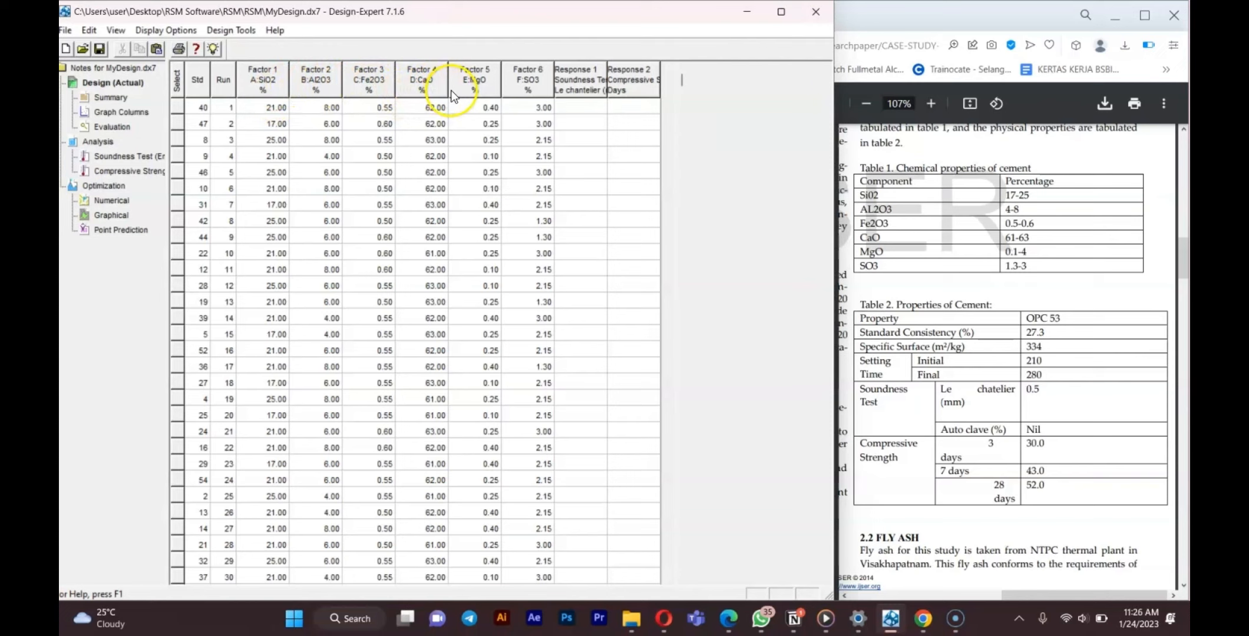
{"action": "left_click", "coordinate": [582, 87]}
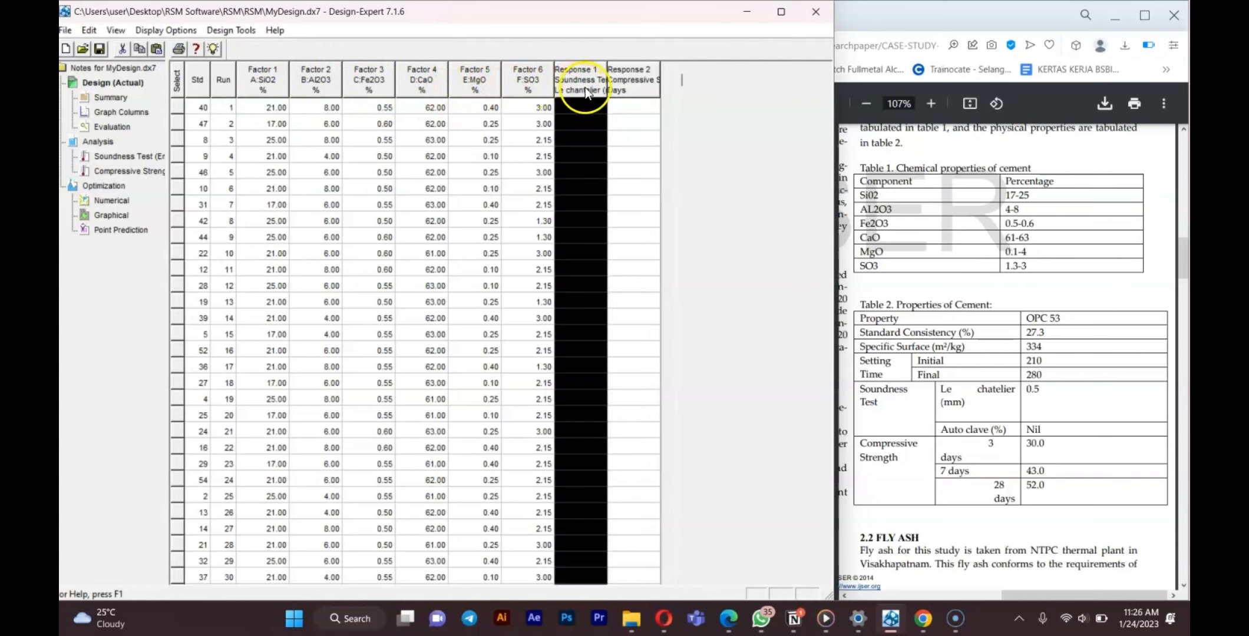
{"action": "left_click", "coordinate": [619, 91]}
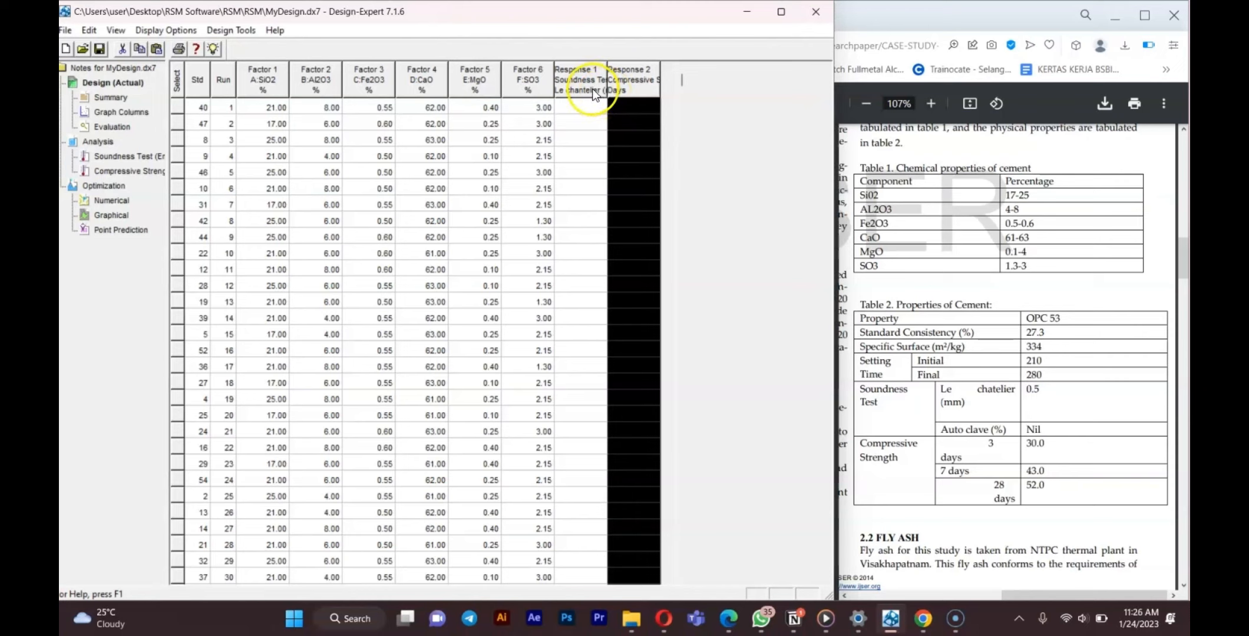
{"action": "left_click", "coordinate": [593, 92]}
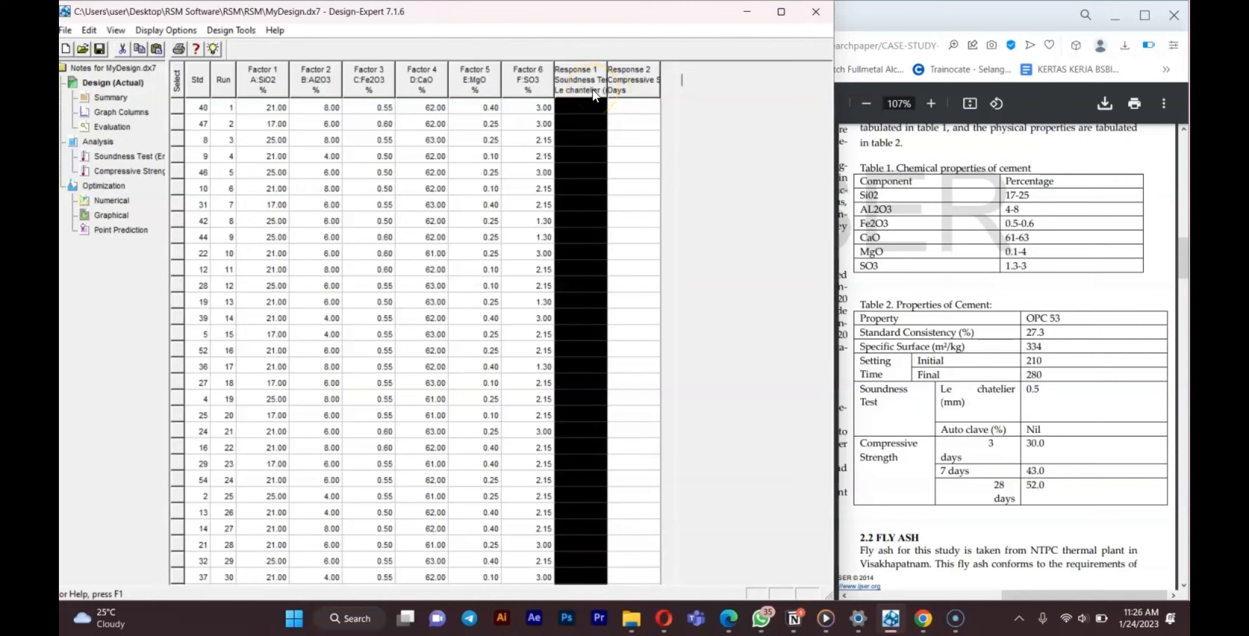